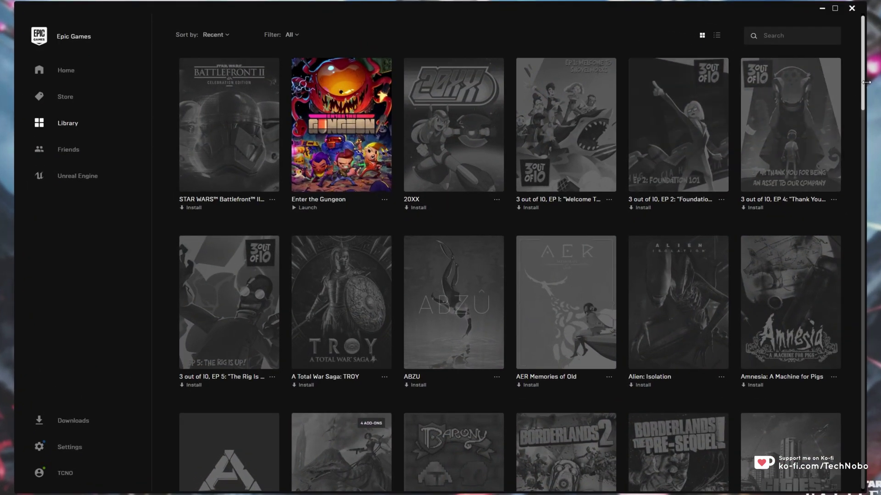
Start installing STAR WARS Battlefront II from the Epic Games library and bring up the Origin sign-in window
{"action": "left_click_drag", "start_coordinate": [863, 66], "coordinate": [873, 410]}
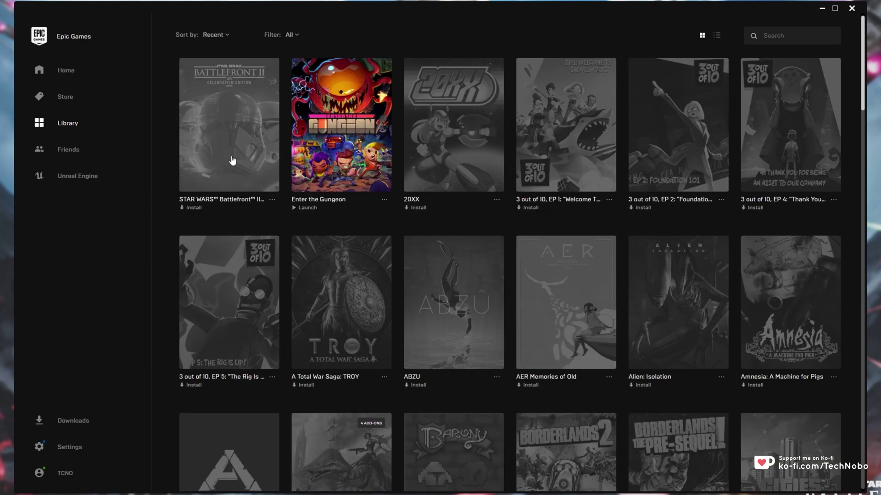
{"action": "left_click", "coordinate": [232, 160]}
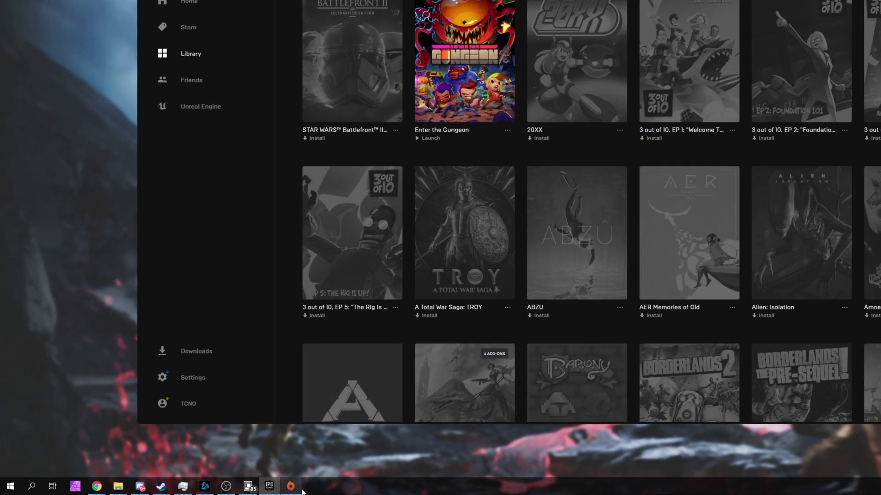
{"action": "mouse_move", "coordinate": [291, 489]}
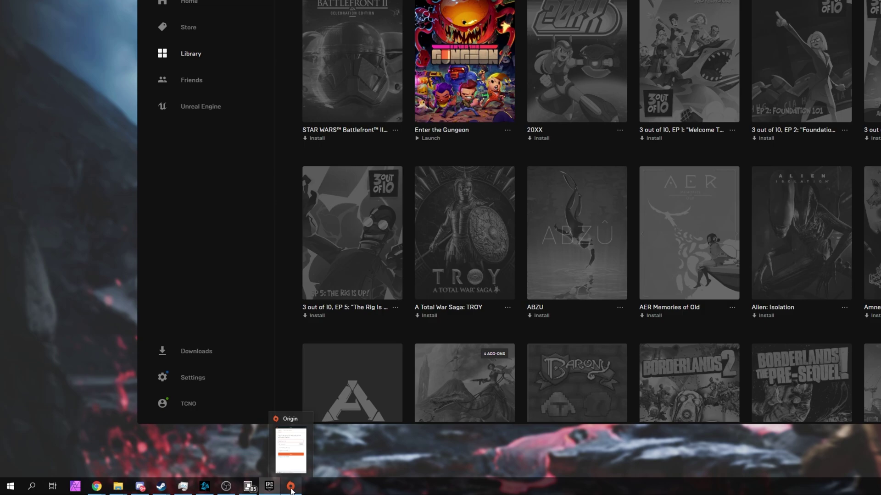
{"action": "left_click", "coordinate": [291, 489]}
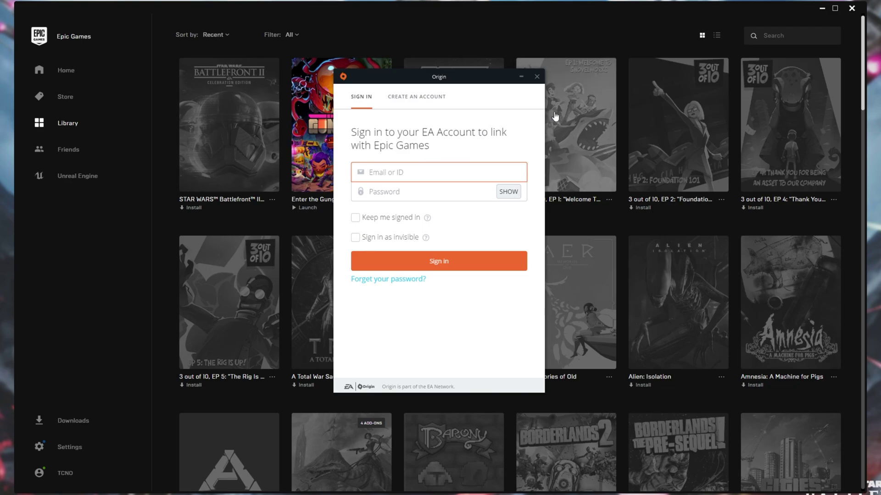
Move the Origin sign-in window slightly down and close it
{"action": "left_click_drag", "start_coordinate": [480, 75], "coordinate": [482, 91]}
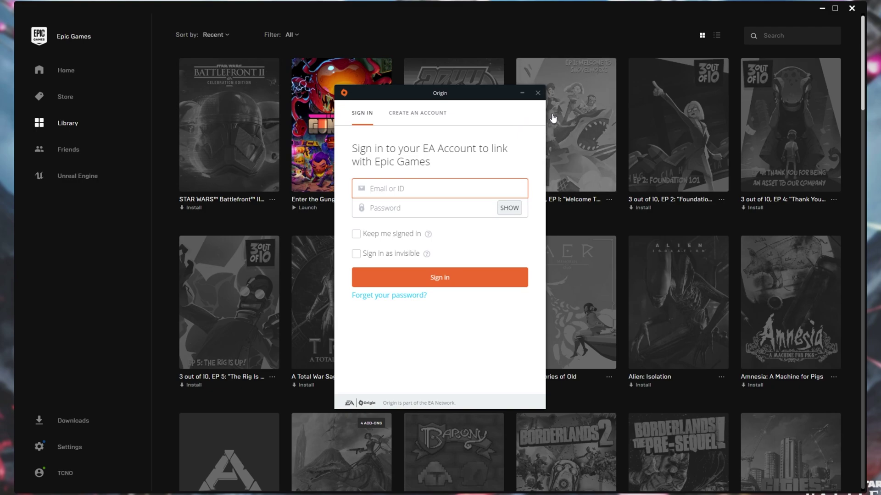
{"action": "left_click", "coordinate": [539, 94]}
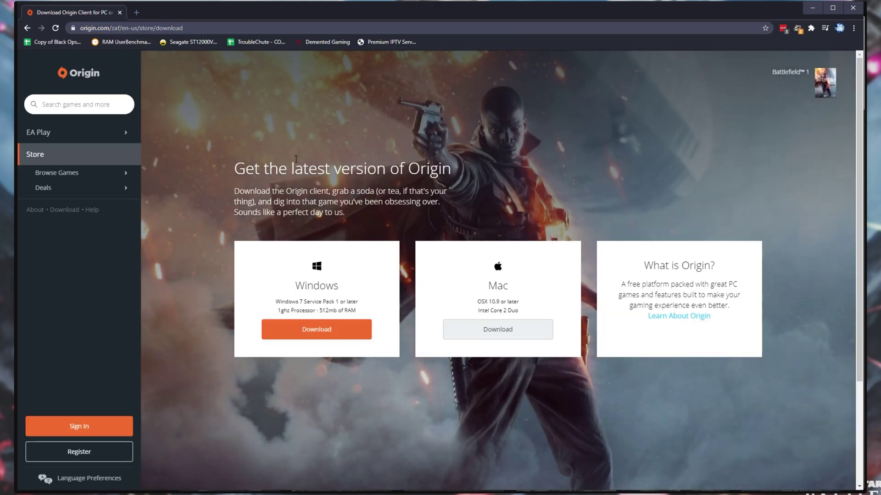
Download the Windows version of the Origin client from the Origin website and run OriginThinSetup.exe
{"action": "left_click", "coordinate": [341, 329]}
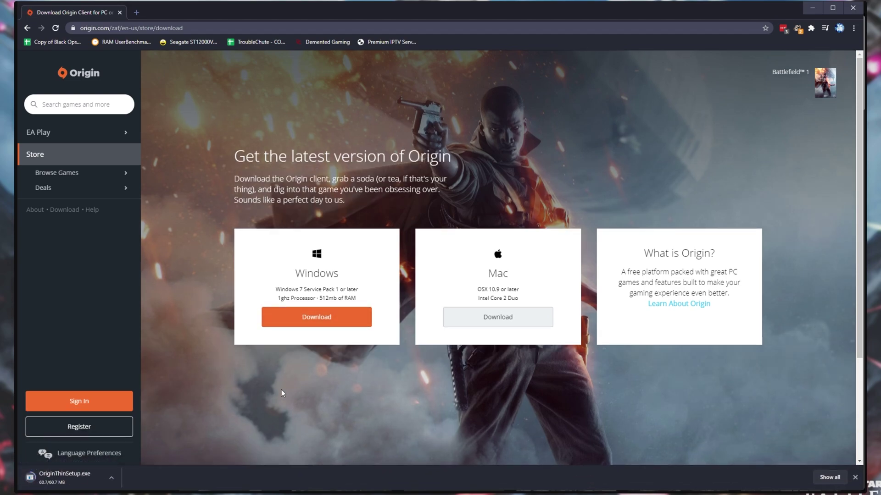
{"action": "left_click", "coordinate": [83, 484]}
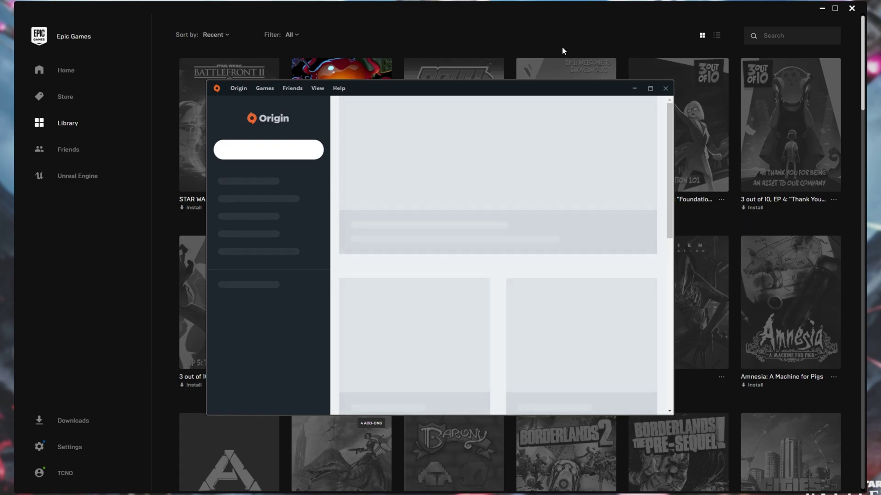
Reposition the Origin sign-in window for linking with Epic Games and minimize it
{"action": "left_click", "coordinate": [551, 36]}
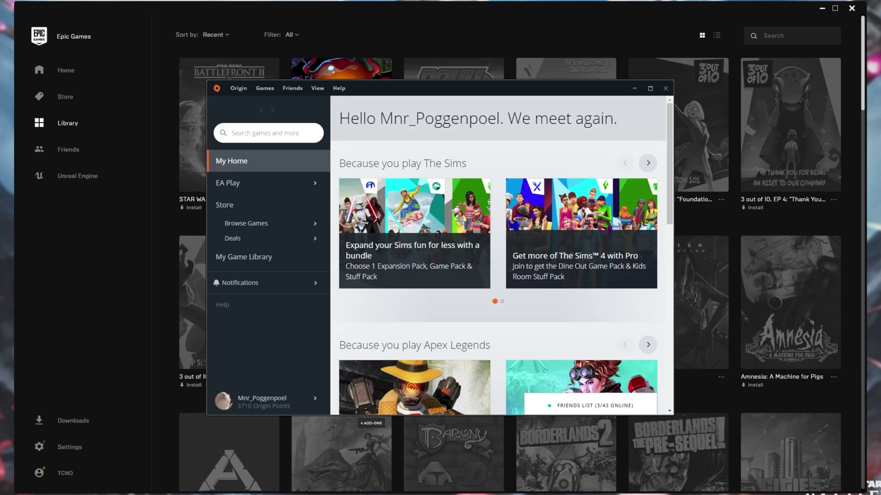
{"action": "left_click_drag", "start_coordinate": [434, 76], "coordinate": [434, 95]}
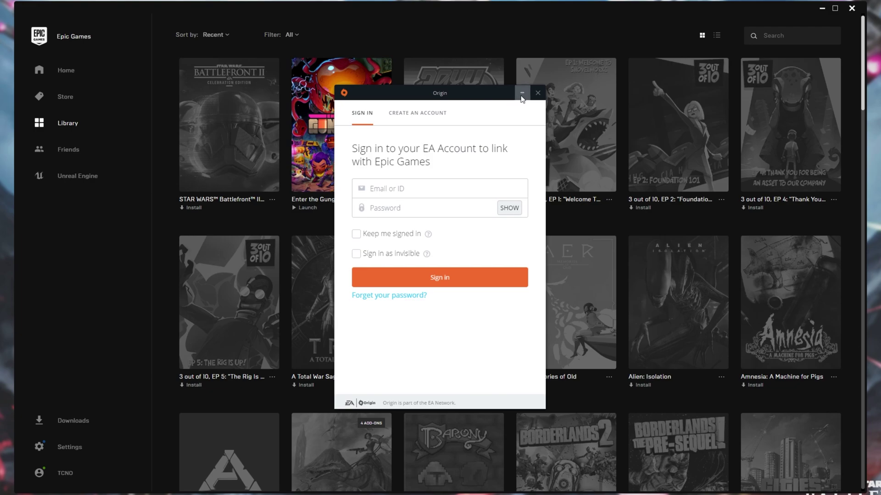
{"action": "left_click", "coordinate": [522, 93]}
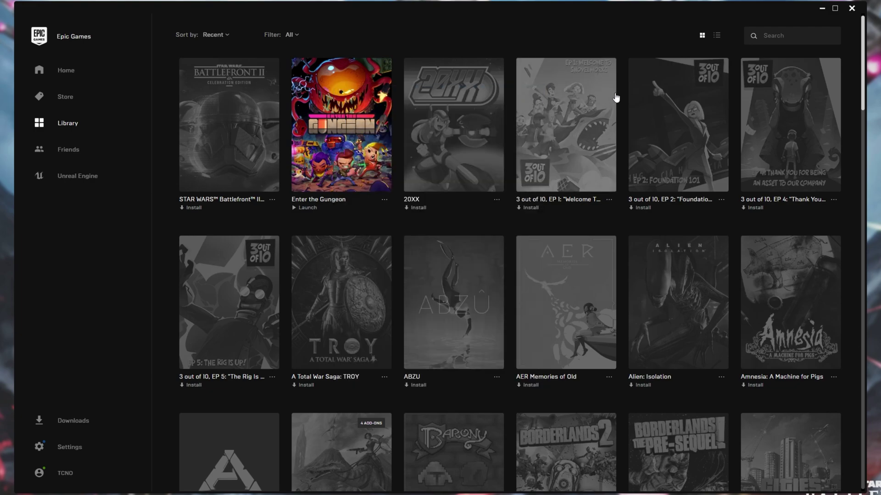
Set the size of text, apps and other items to 100% in the Windows display settings and close them
{"action": "key", "text": "super"}
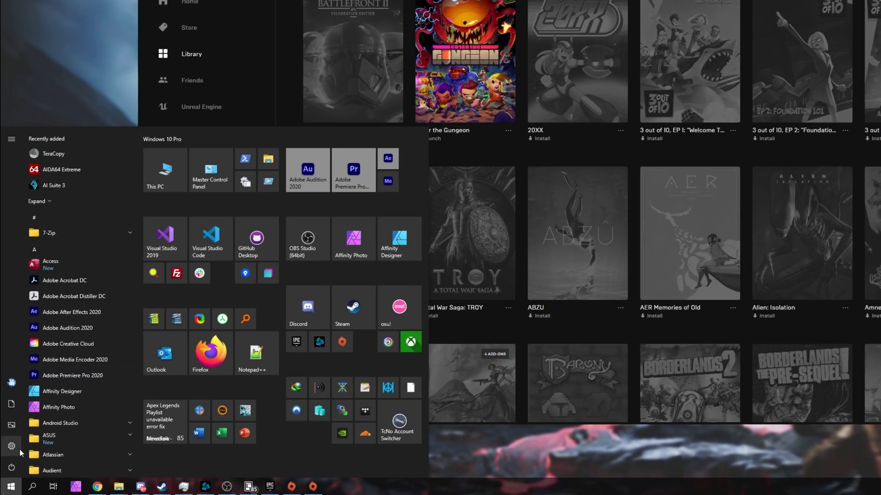
{"action": "left_click", "coordinate": [19, 448]}
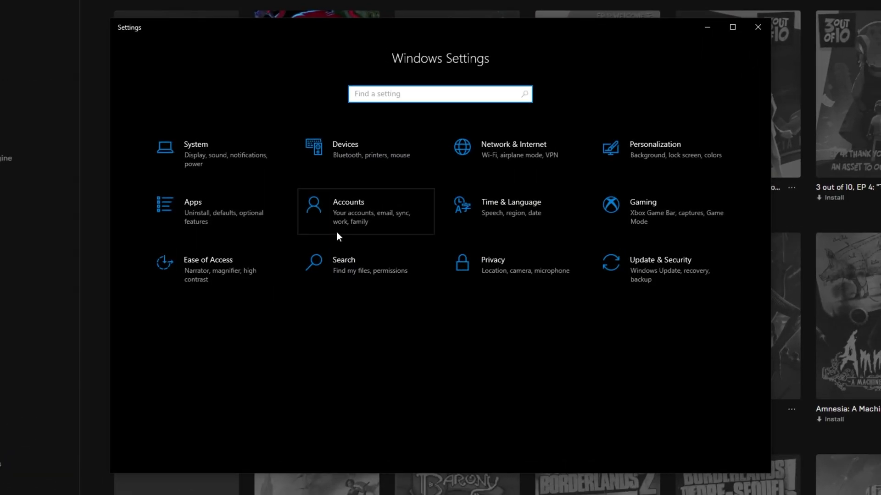
{"action": "left_click", "coordinate": [246, 166]}
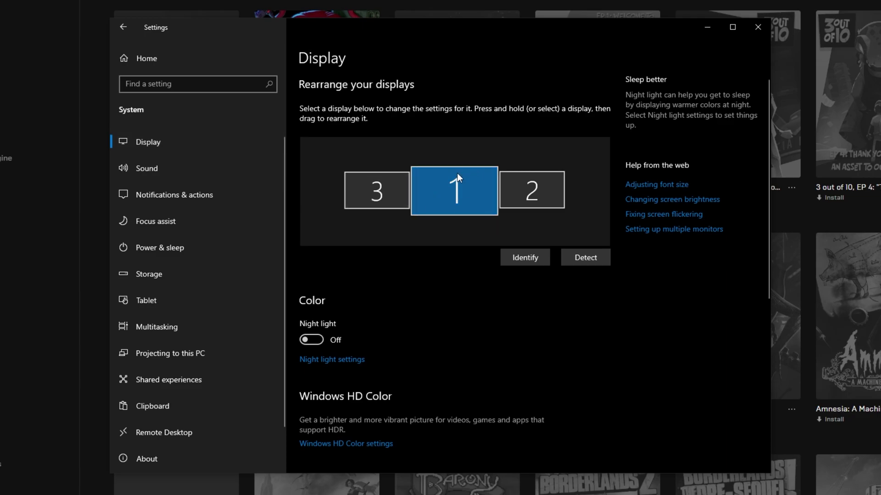
{"action": "scroll", "coordinate": [458, 197], "scroll_direction": "down", "scroll_amount": 7}
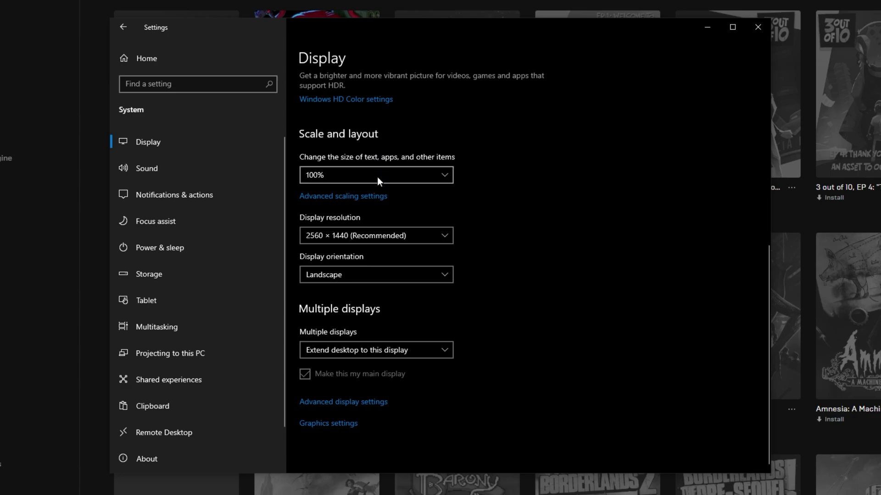
{"action": "left_click", "coordinate": [378, 177]}
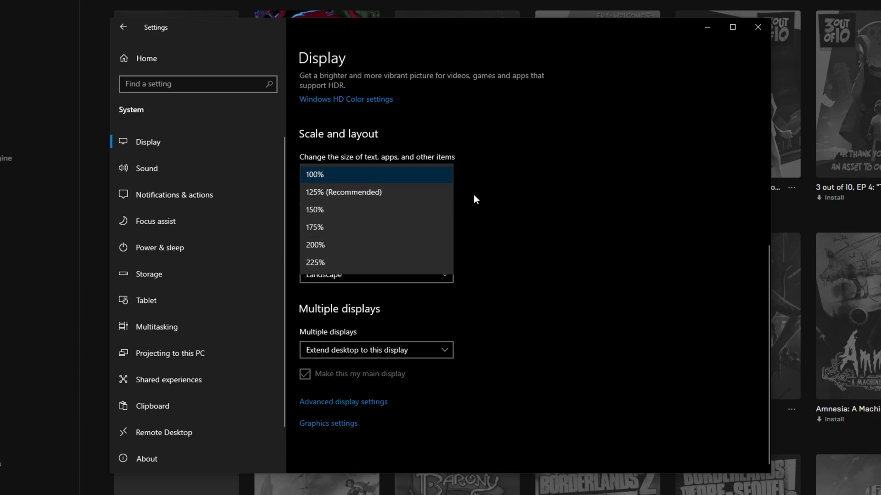
{"action": "left_click", "coordinate": [396, 174]}
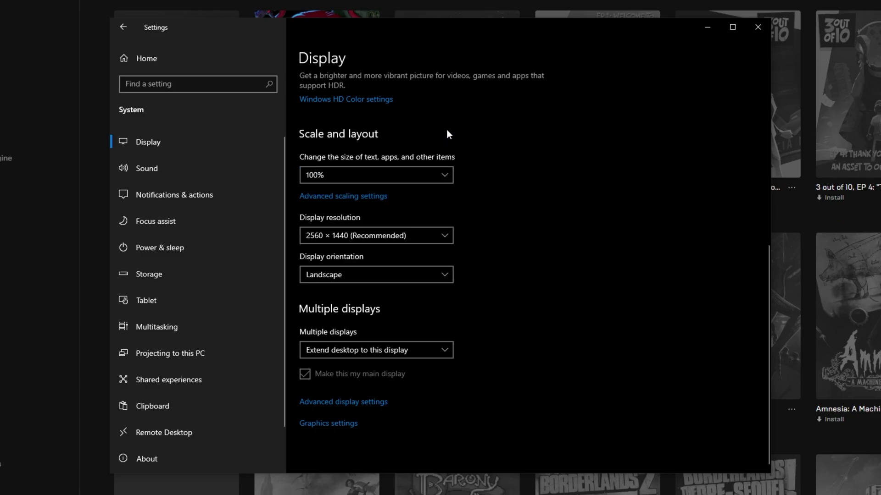
{"action": "left_click", "coordinate": [758, 27]}
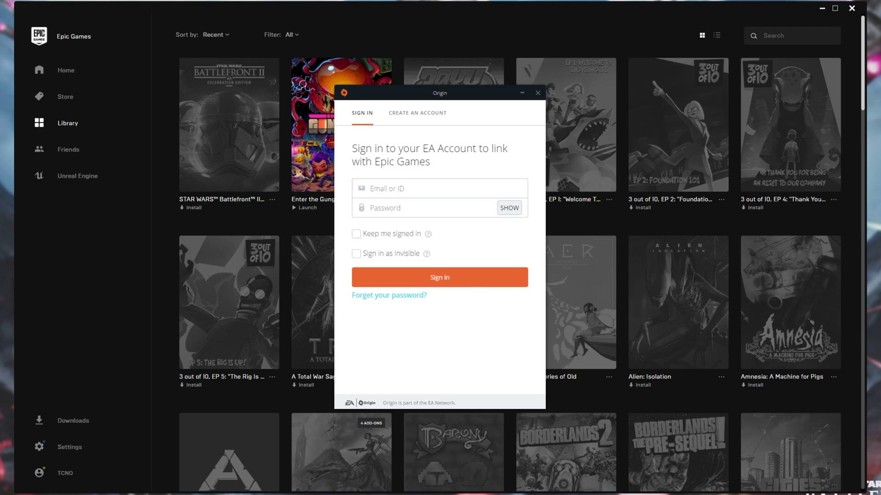
Look up Origin among the installed Windows apps, expand its uninstall options, and close the settings
{"action": "left_click", "coordinate": [472, 96]}
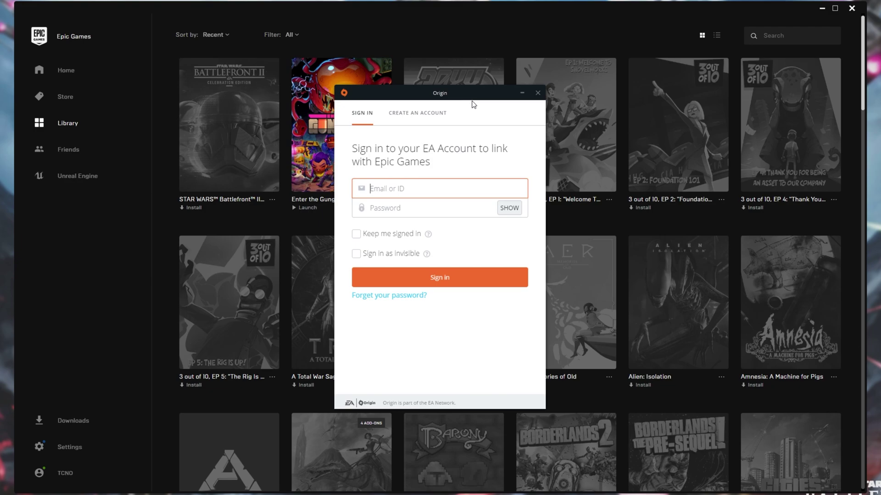
{"action": "key", "text": "super"}
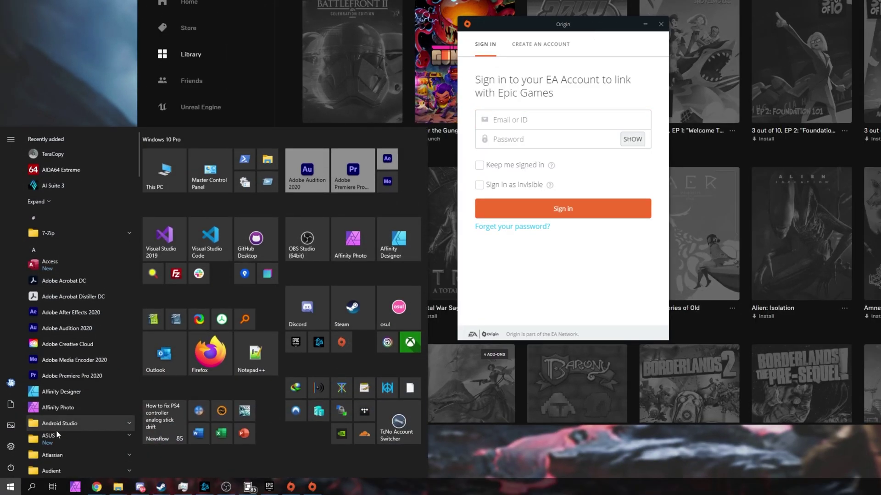
{"action": "left_click", "coordinate": [10, 447]}
{"action": "left_click", "coordinate": [414, 143]}
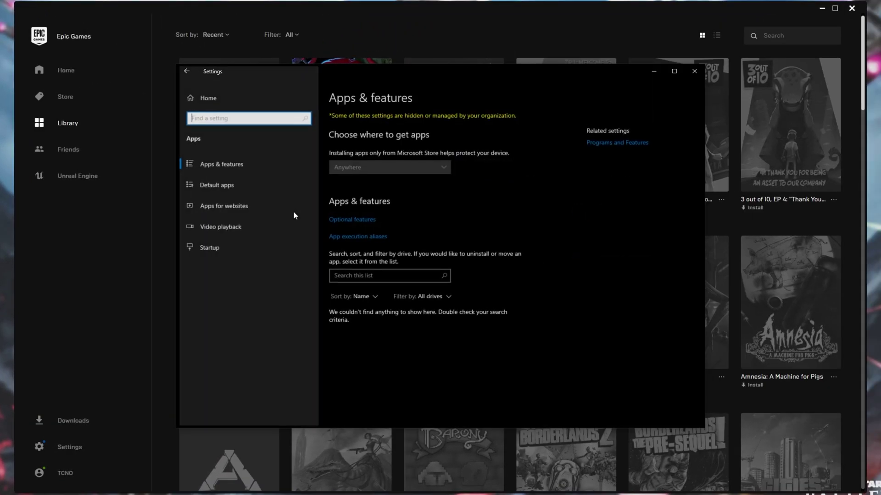
{"action": "left_click", "coordinate": [397, 275]}
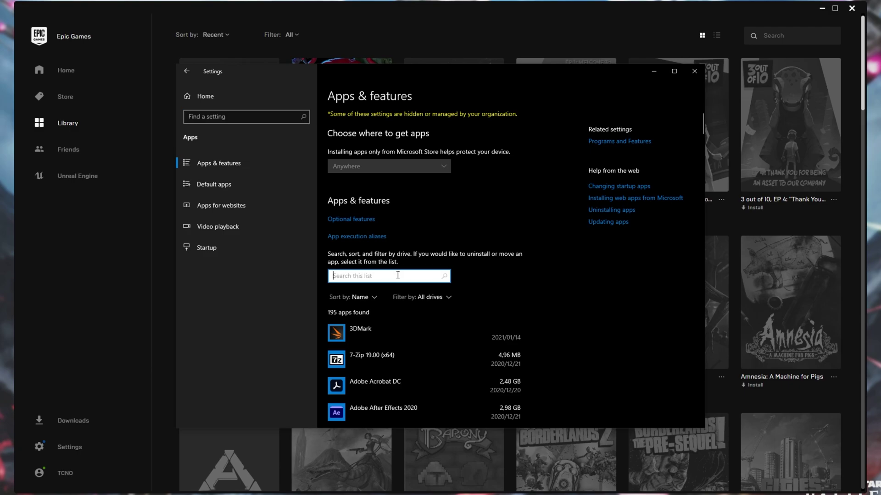
{"action": "type", "text": "origin"}
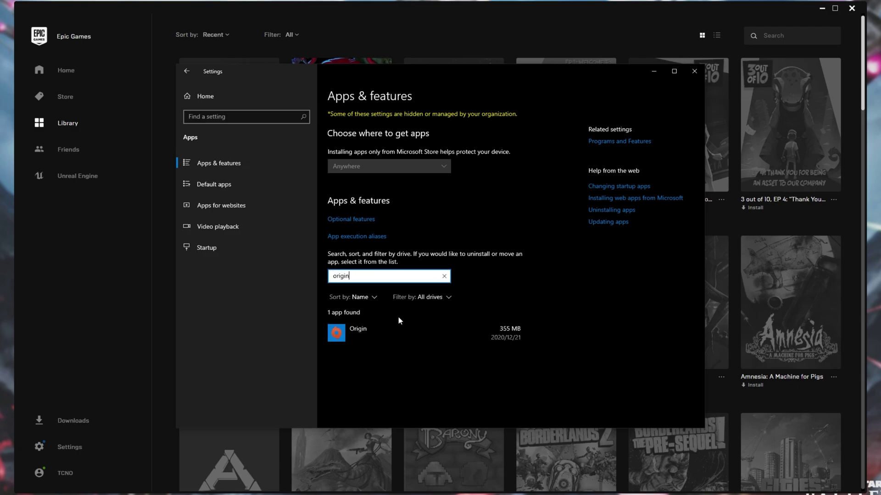
{"action": "left_click", "coordinate": [405, 342]}
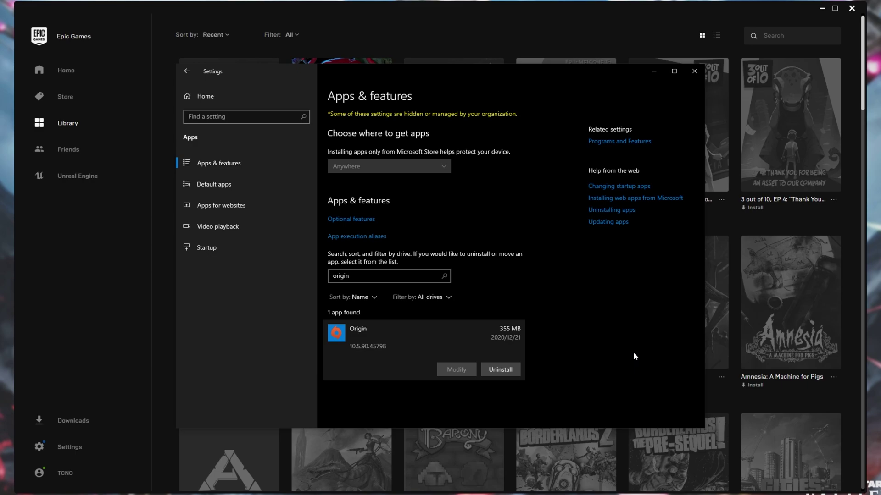
{"action": "left_click", "coordinate": [690, 72]}
Open the game library in Origin and locate STAR WARS Battlefront II
{"action": "left_click", "coordinate": [462, 33]}
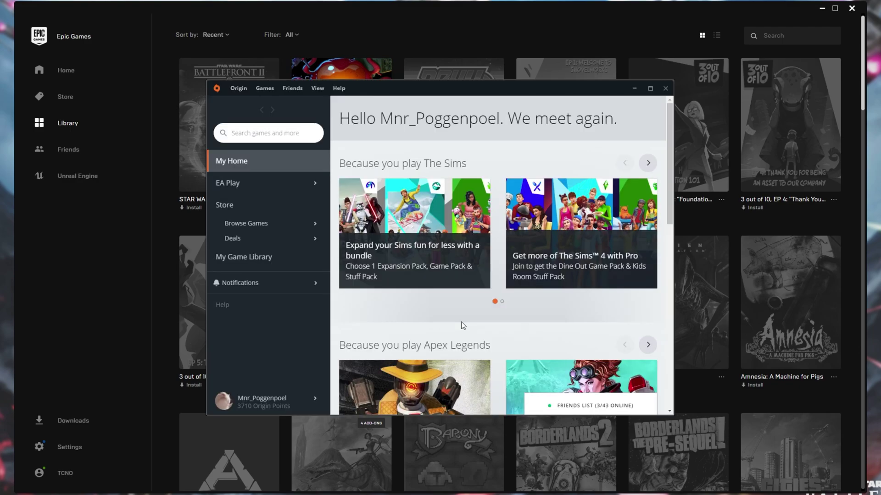
{"action": "left_click", "coordinate": [288, 265]}
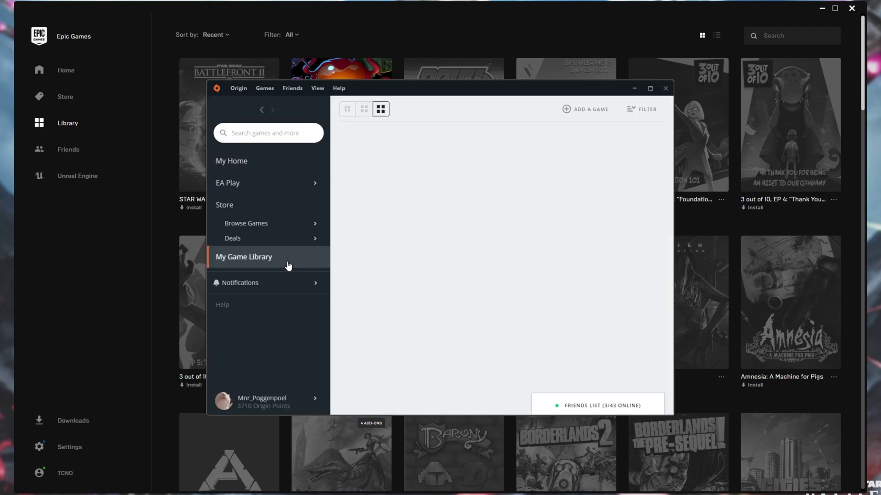
{"action": "scroll", "coordinate": [490, 263], "scroll_direction": "down", "scroll_amount": 5}
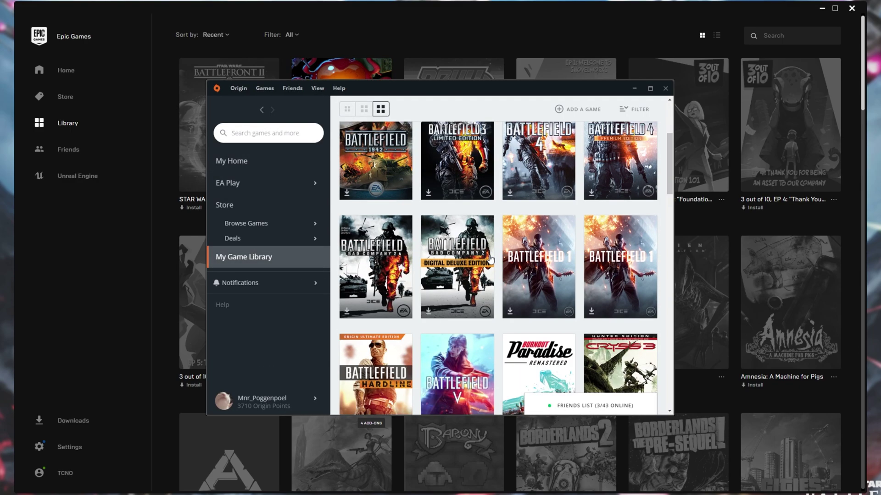
{"action": "scroll", "coordinate": [490, 262], "scroll_direction": "up", "scroll_amount": 6}
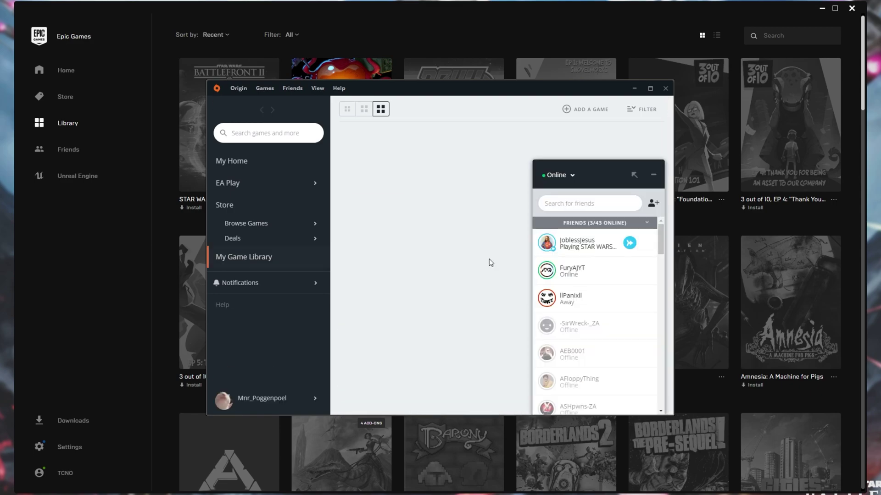
{"action": "scroll", "coordinate": [490, 262], "scroll_direction": "down", "scroll_amount": 5}
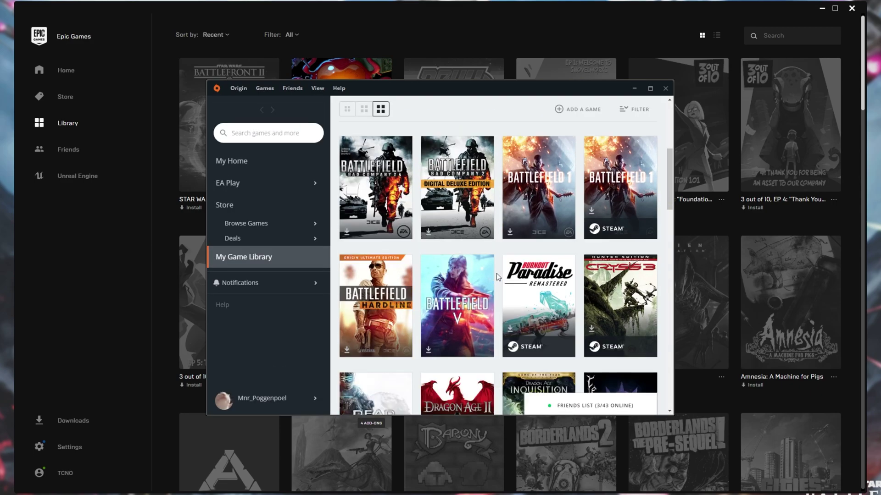
{"action": "scroll", "coordinate": [496, 276], "scroll_direction": "down", "scroll_amount": 10}
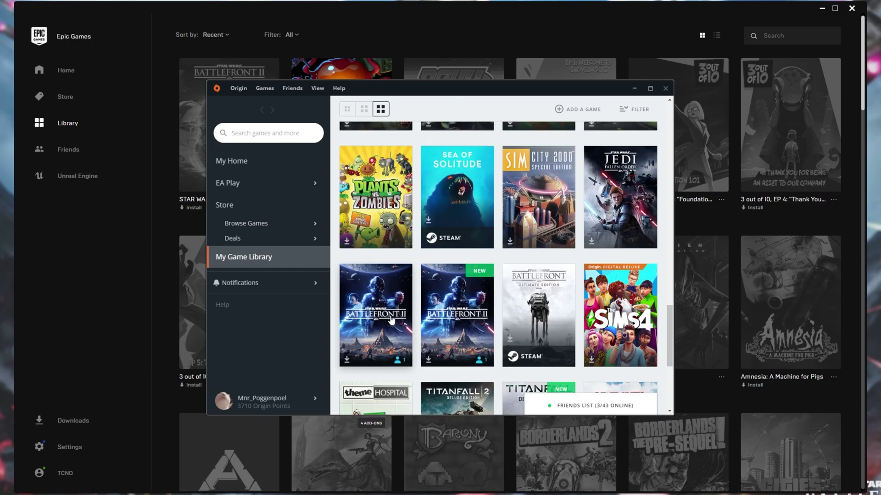
{"action": "scroll", "coordinate": [366, 342], "scroll_direction": "down", "scroll_amount": 1}
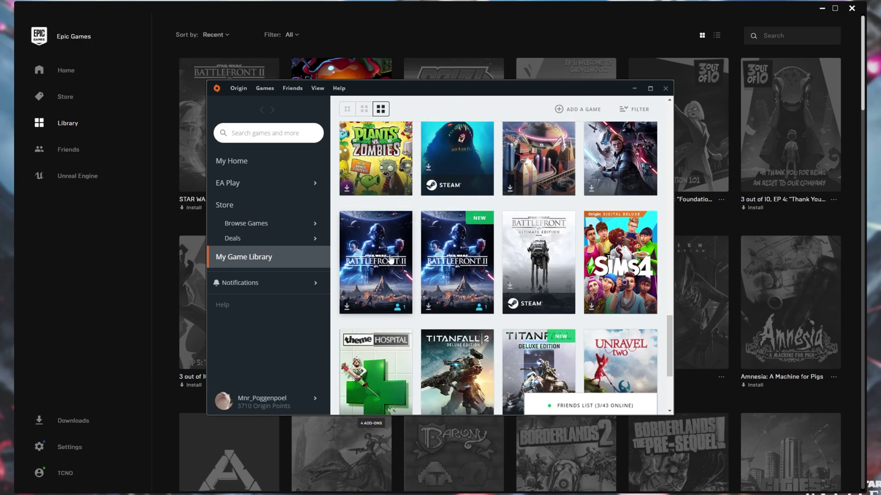
Start downloading STAR WARS Battlefront II, accepting the license agreements, and switch back to the Epic Games library
{"action": "left_click", "coordinate": [384, 269]}
{"action": "left_click", "coordinate": [384, 270]}
{"action": "left_click", "coordinate": [439, 261]}
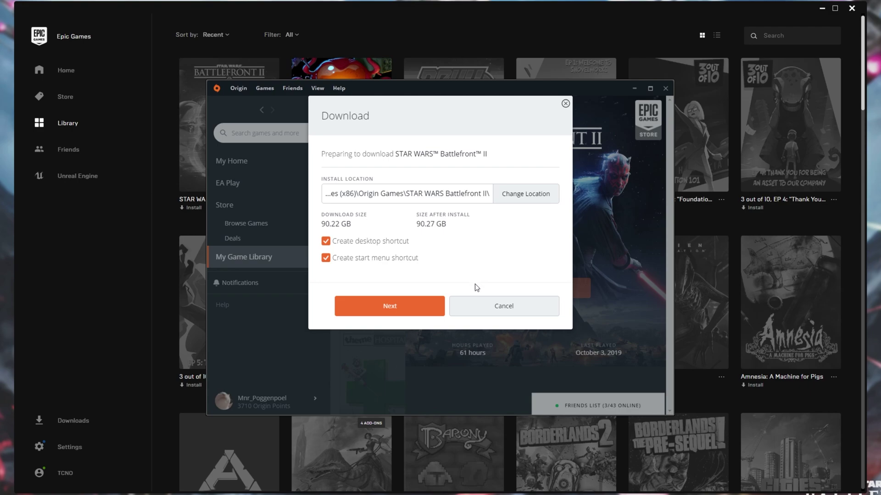
{"action": "left_click", "coordinate": [526, 194]}
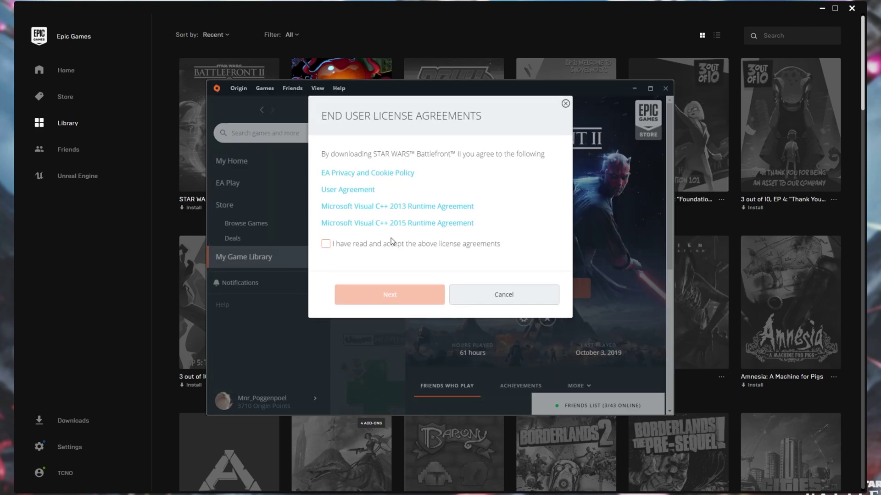
{"action": "left_click", "coordinate": [393, 243]}
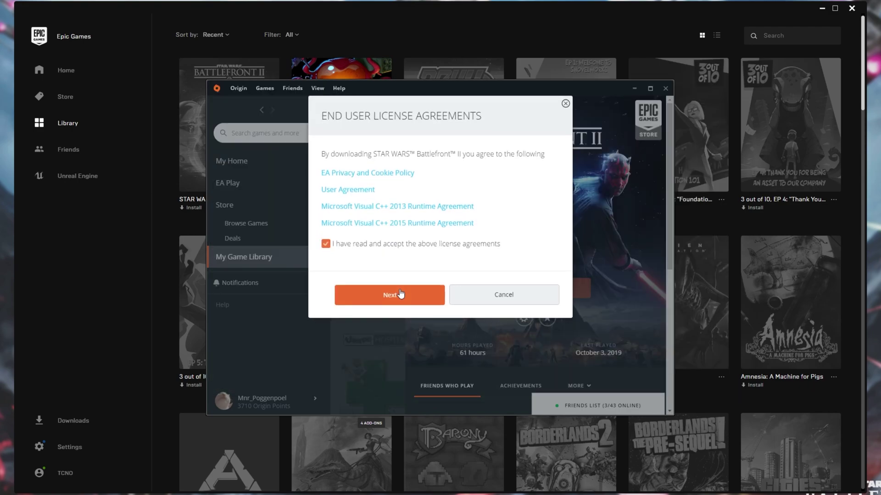
{"action": "left_click", "coordinate": [401, 293]}
{"action": "mouse_move", "coordinate": [287, 388]}
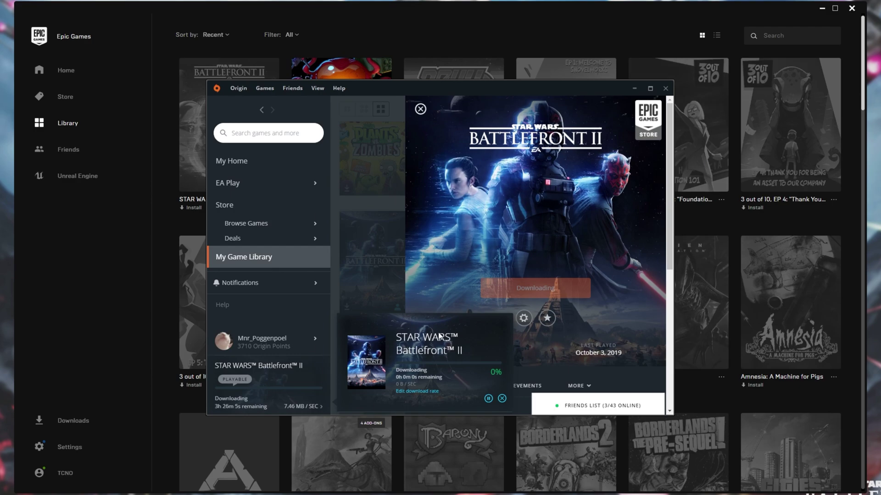
{"action": "left_click", "coordinate": [115, 313]}
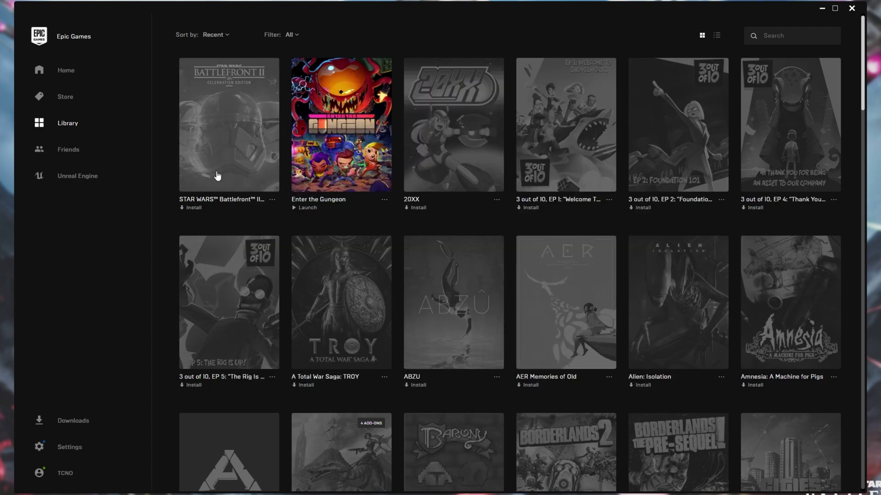